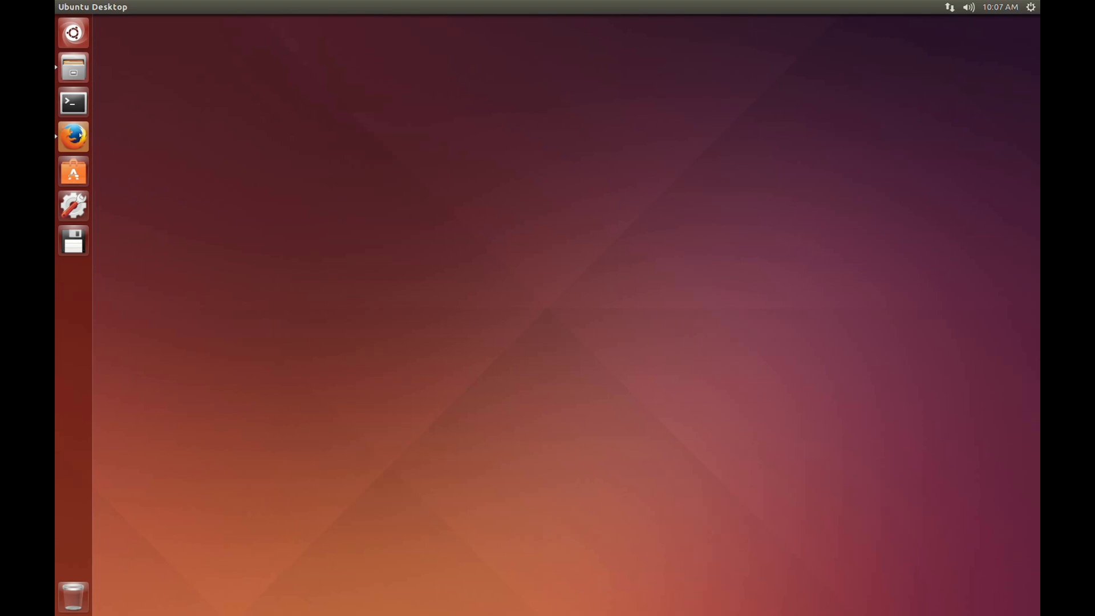
# Switch to Firefox and download tigase-server-7.0.2-b3821-dist-max.tar.gz from the Tigase XMPP Server files page, saving it to disk
pyautogui.click(73, 136)
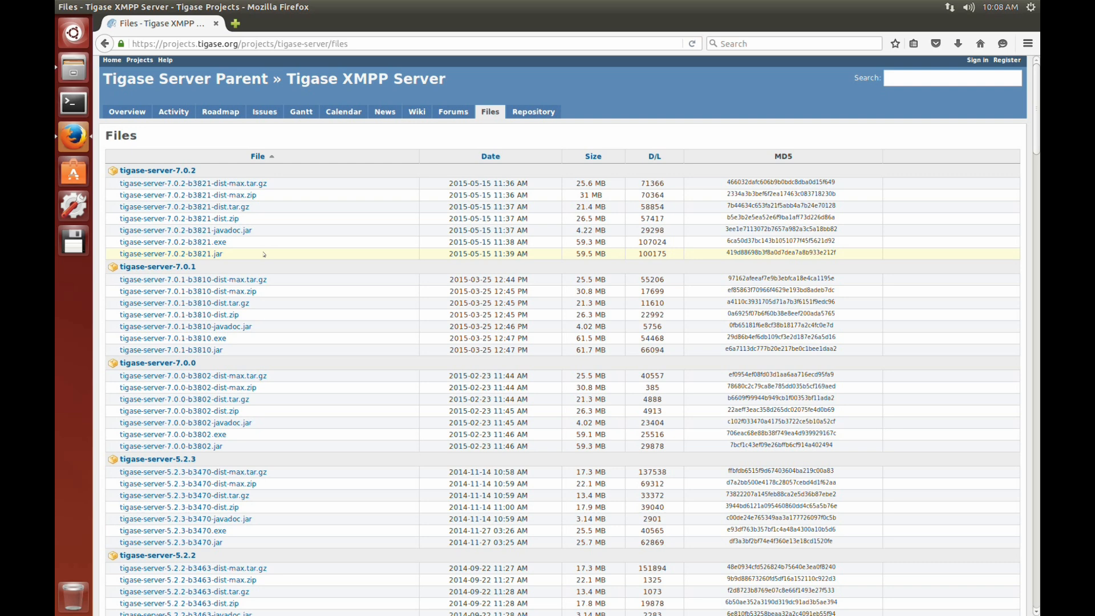
pyautogui.click(251, 183)
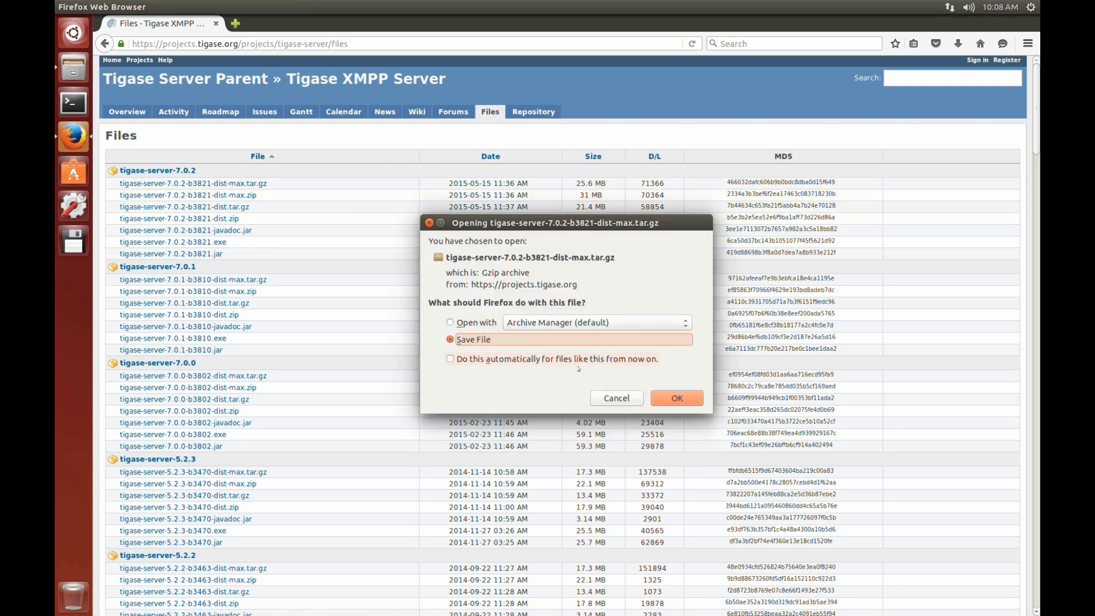
pyautogui.click(661, 398)
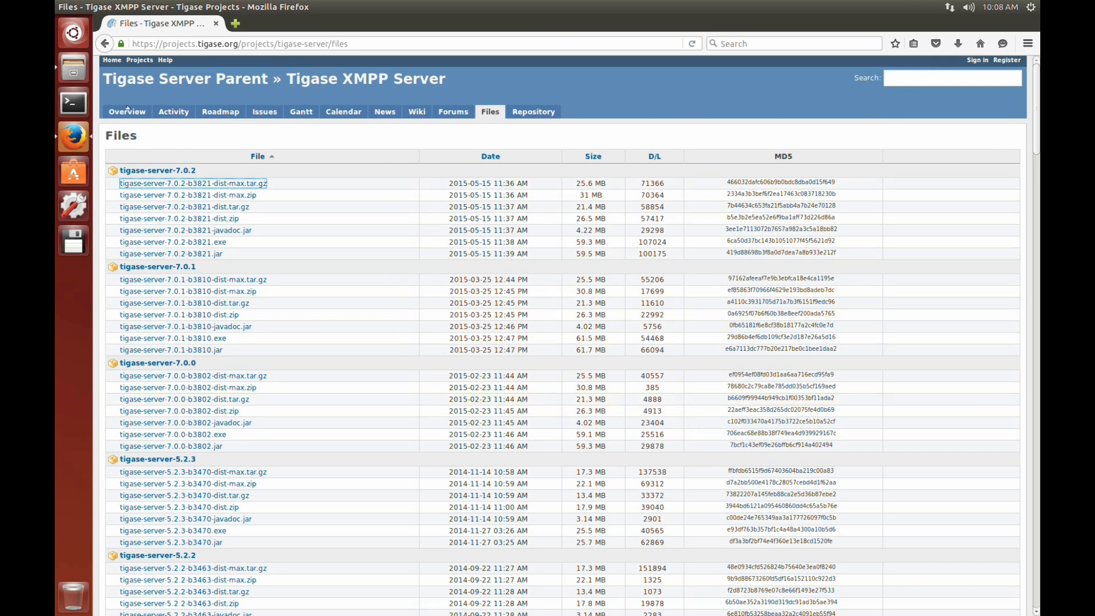
# Switch to the file manager and open the downloaded Tigase archive in Archive Manager, showing its tigase-server-7.0.2-b3821 folder
pyautogui.click(64, 66)
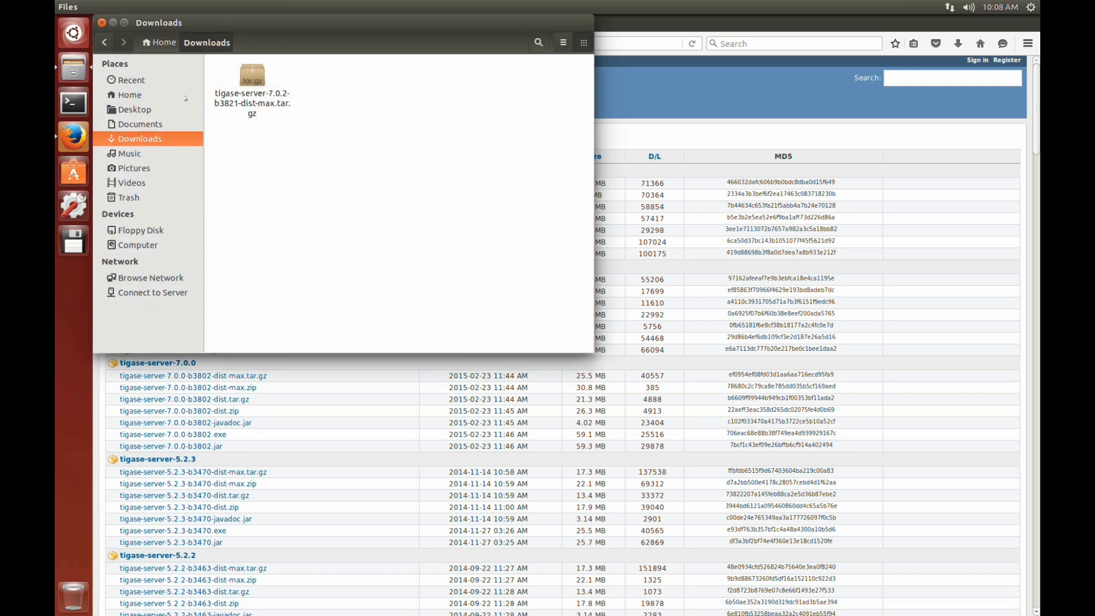
pyautogui.click(258, 86)
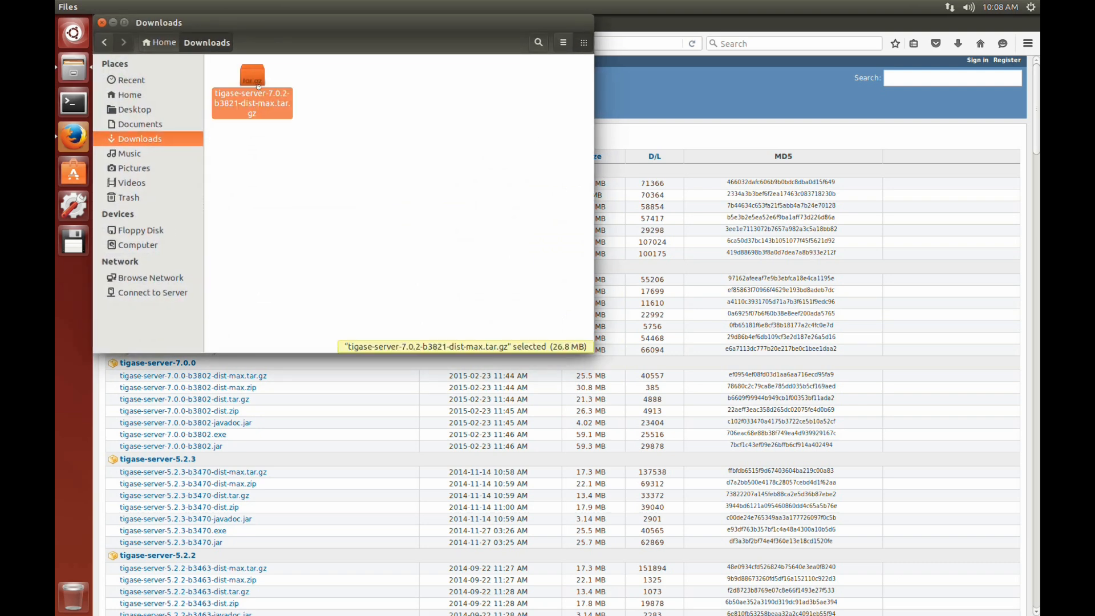
pyautogui.doubleClick(259, 87)
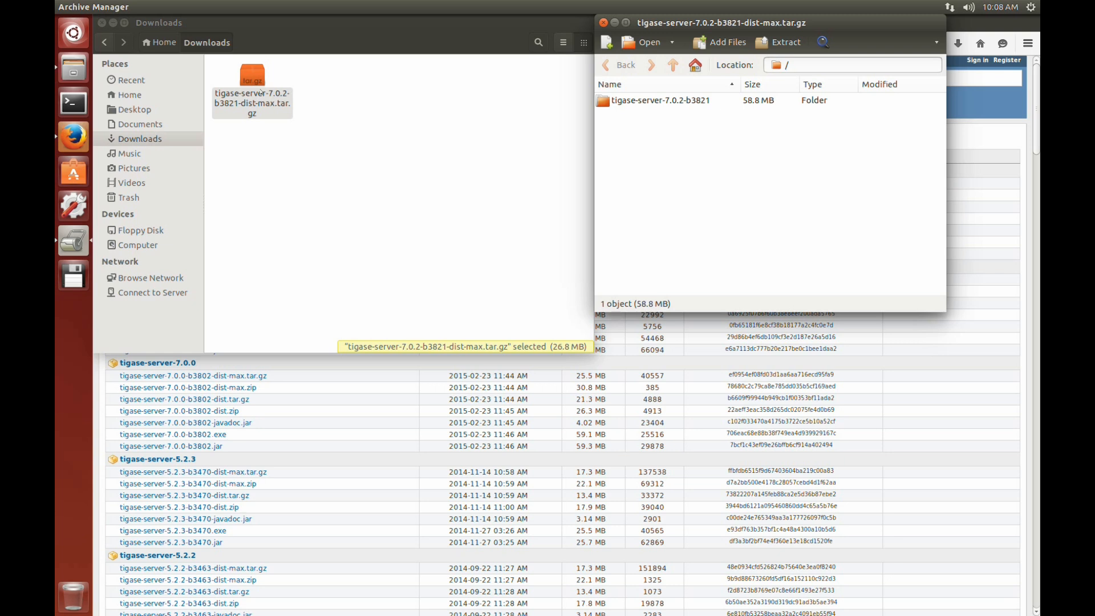
pyautogui.doubleClick(639, 102)
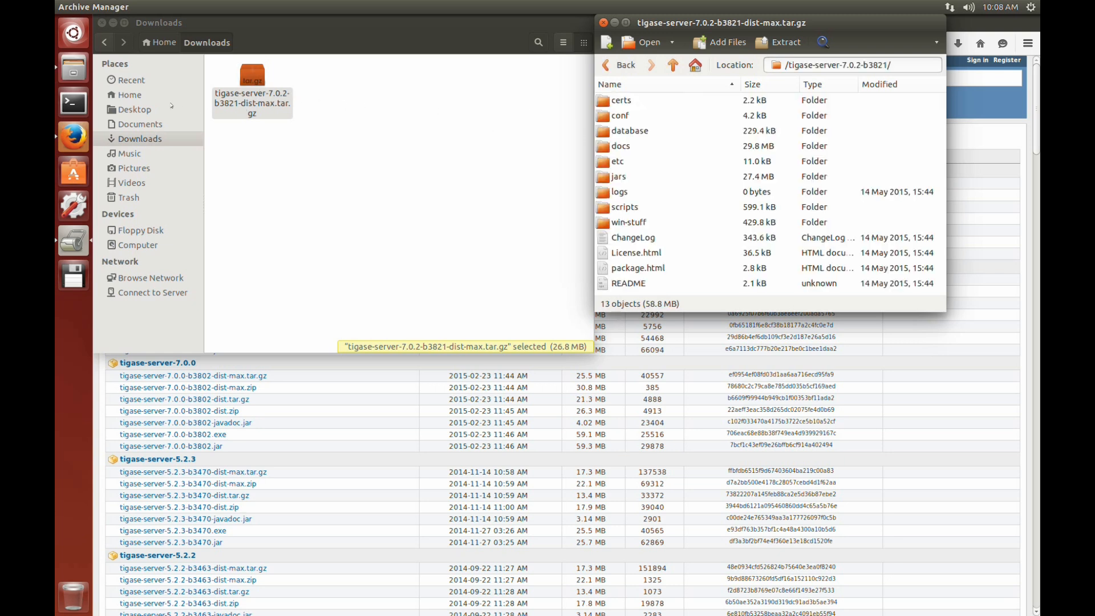
# Extract all files and folders of the open archive directory into the Tigase folder in Home
pyautogui.click(130, 95)
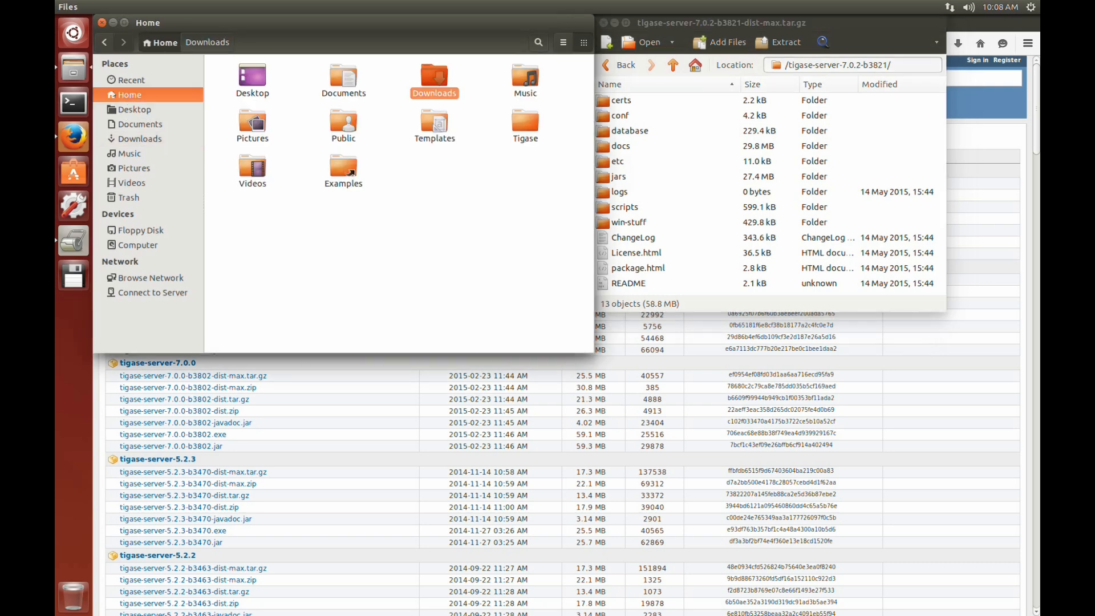
pyautogui.doubleClick(532, 124)
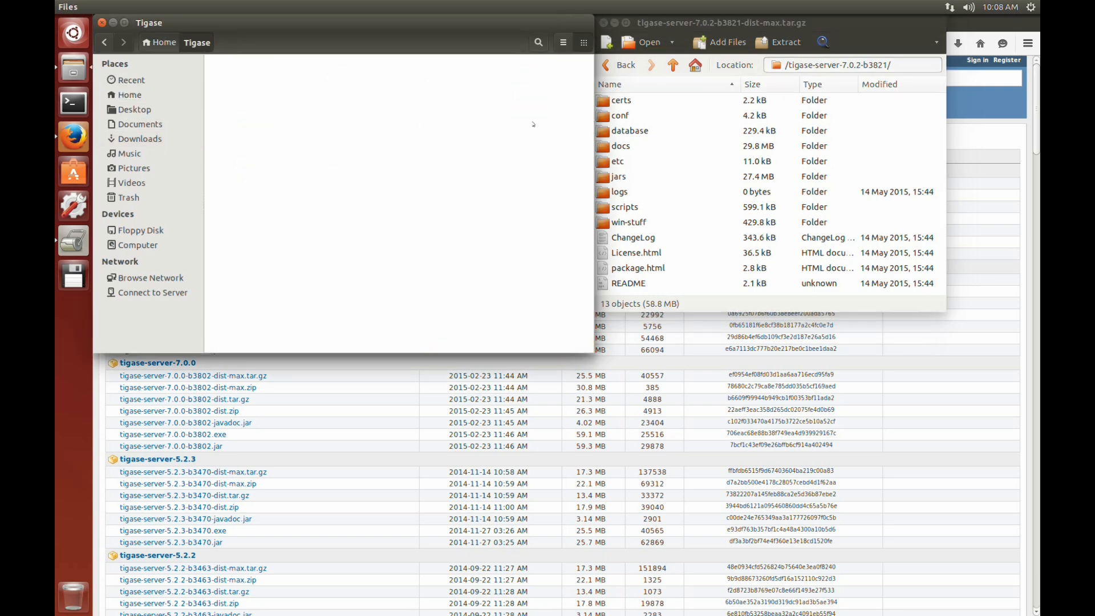
pyautogui.click(680, 145)
pyautogui.hotkey('ctrl', 'a')
pyautogui.moveTo(679, 131); pyautogui.dragTo(362, 130)
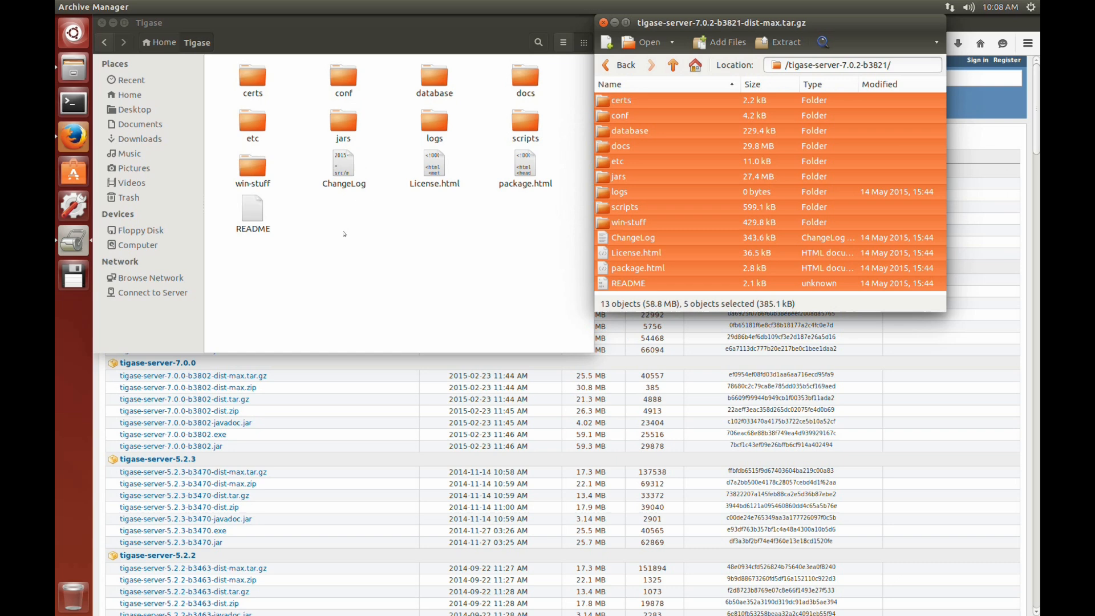
pyautogui.click(344, 234)
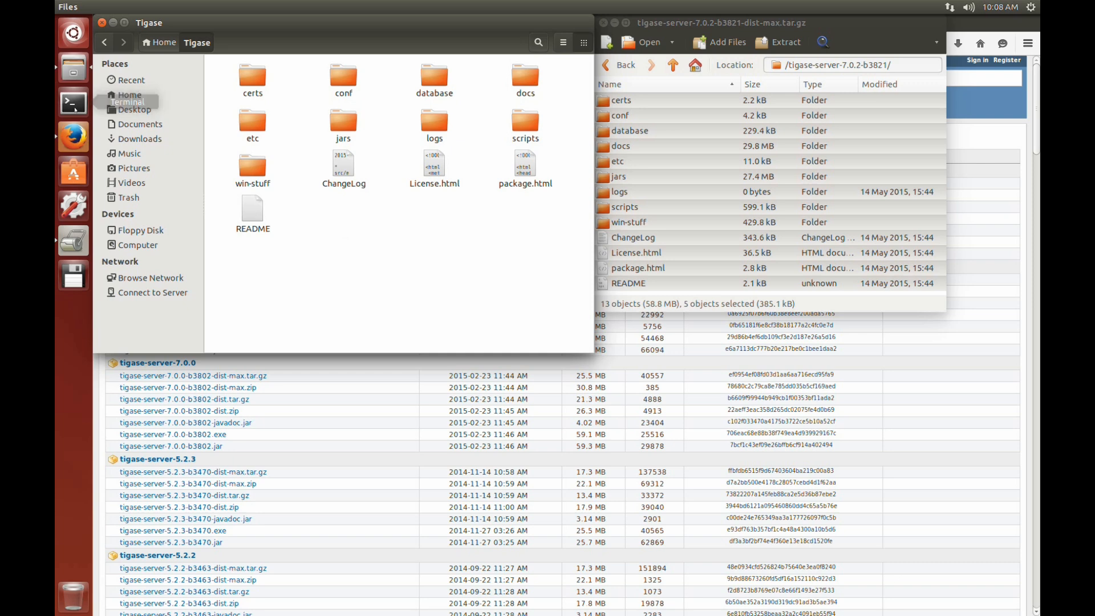
# Switch to the Terminal and change the working directory to Tigase
pyautogui.click(74, 106)
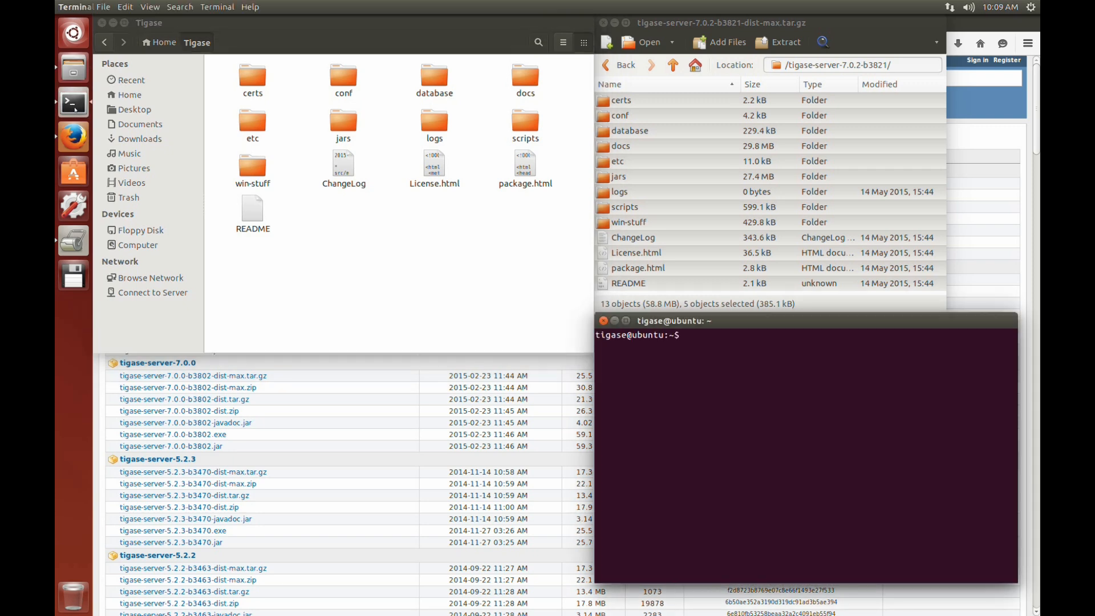
pyautogui.write('cd ')
pyautogui.write('Tigase')
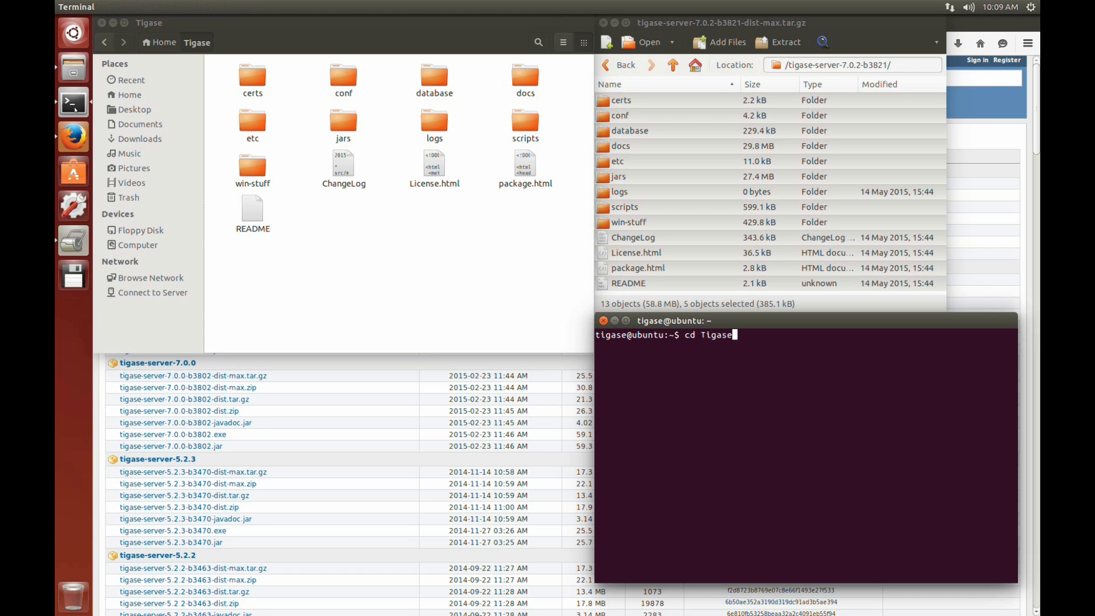
pyautogui.press('Return')
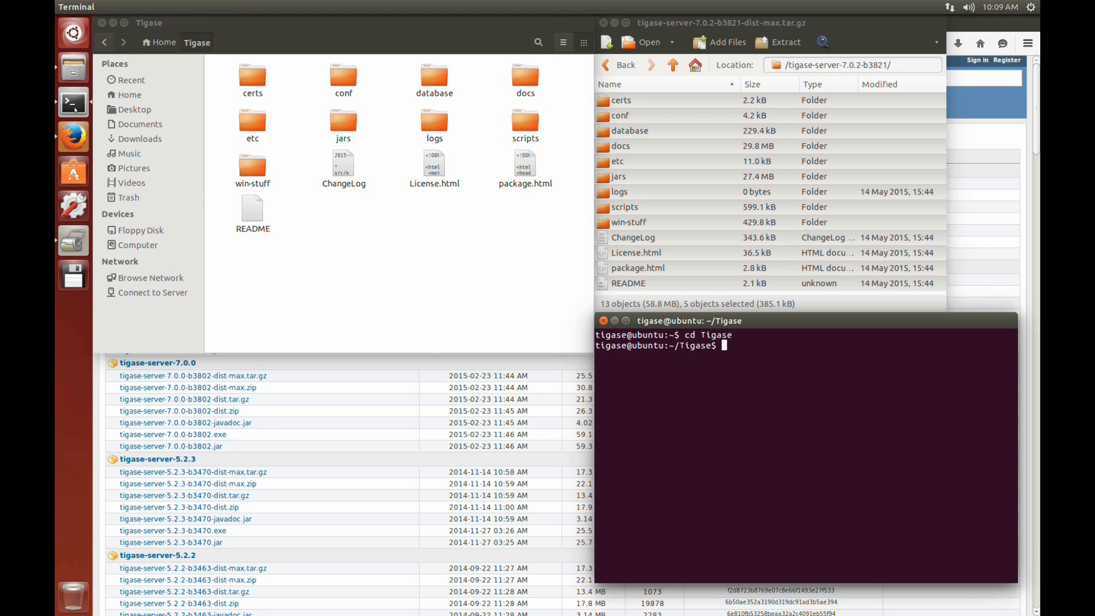
# Start the Tigase server by running ./scripts/tigase.sh start
pyautogui.write('./scripts/tigase.sh start')
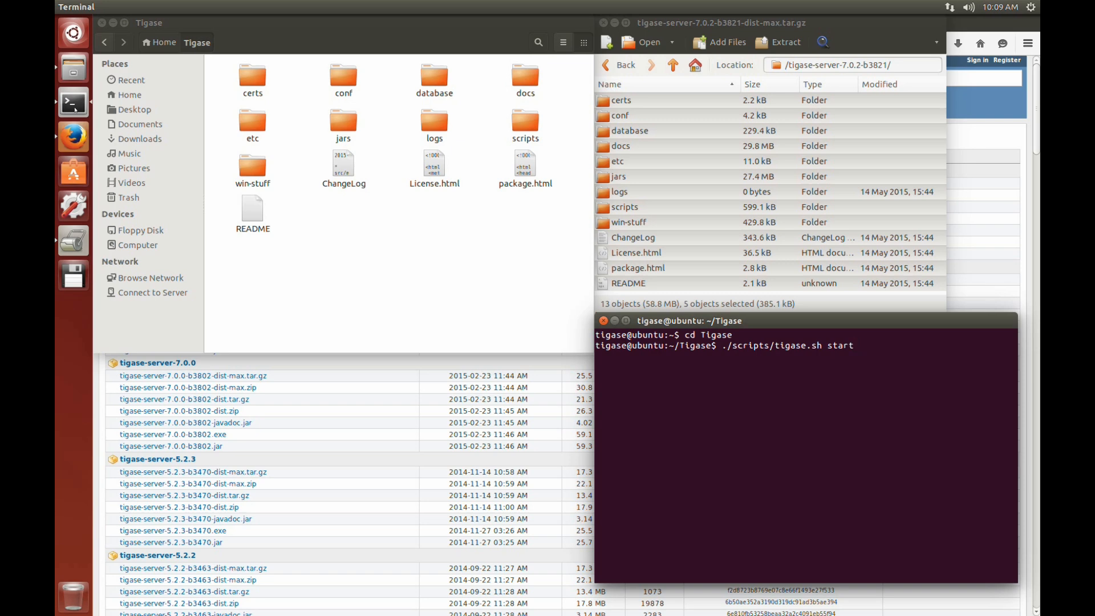
pyautogui.press('Return')
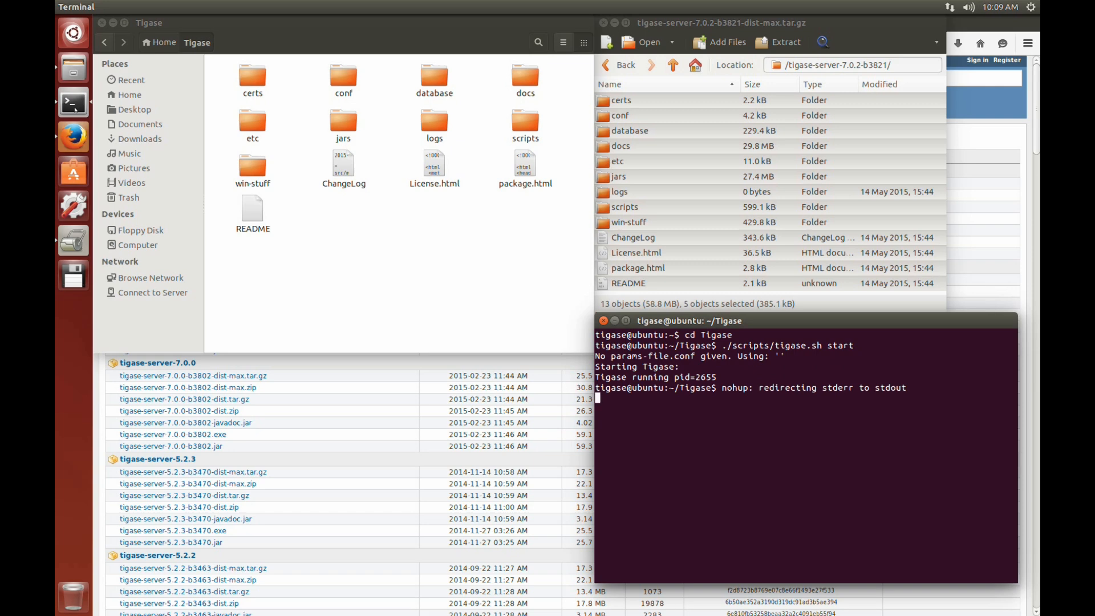
pyautogui.click(993, 112)
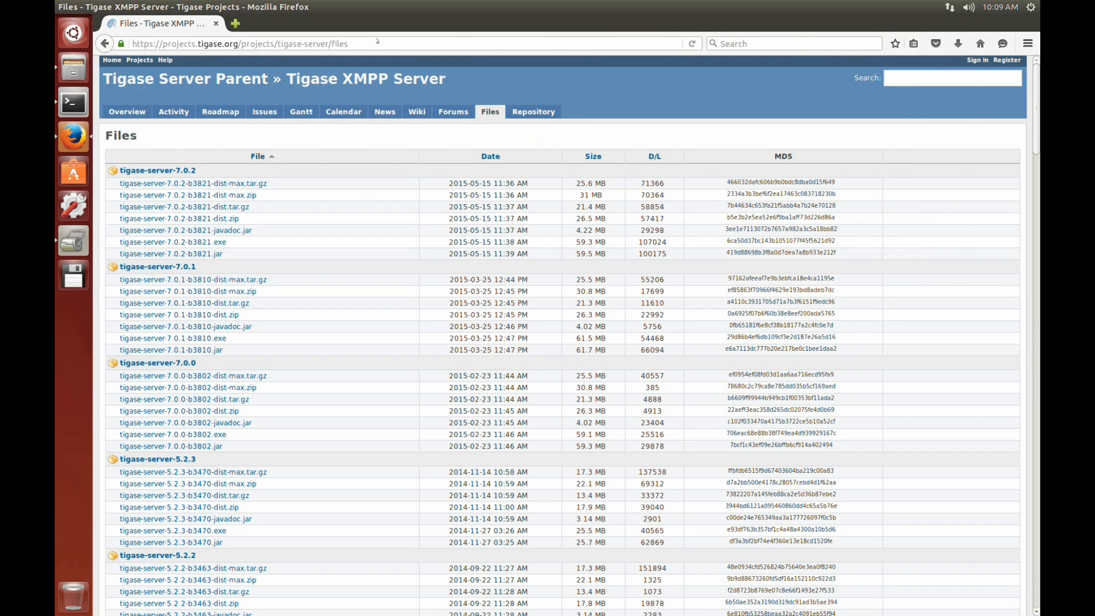
pyautogui.click(190, 44)
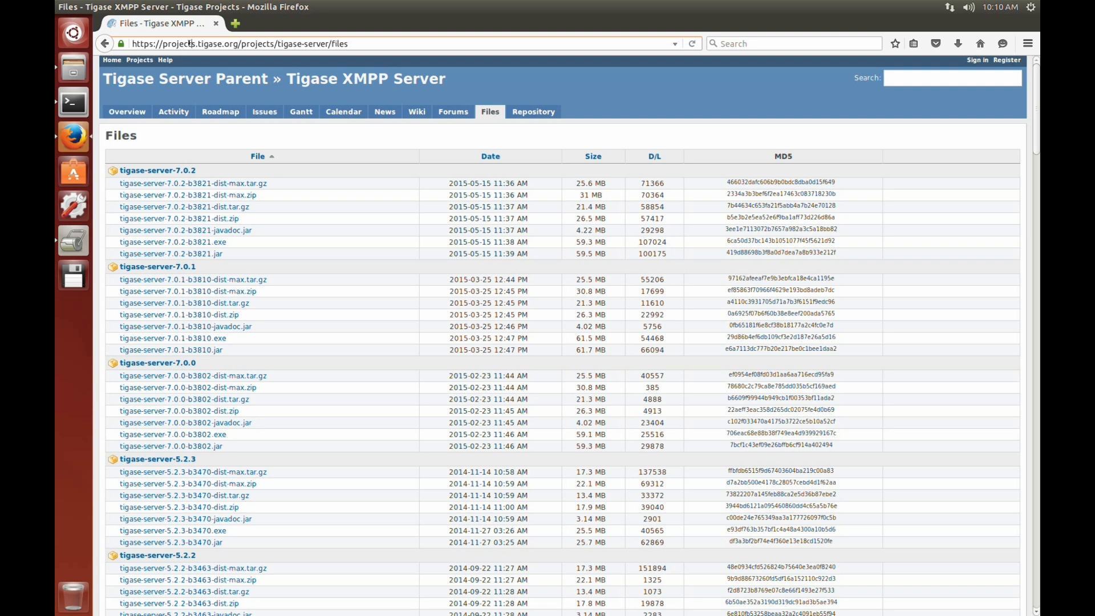
pyautogui.doubleClick(189, 43)
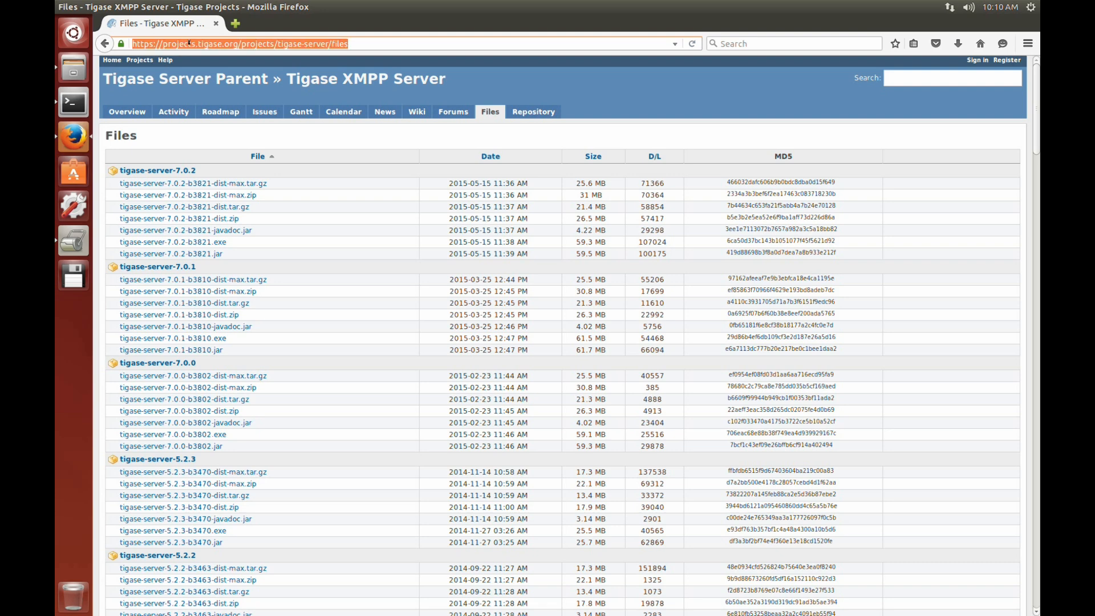
pyautogui.write('http://')
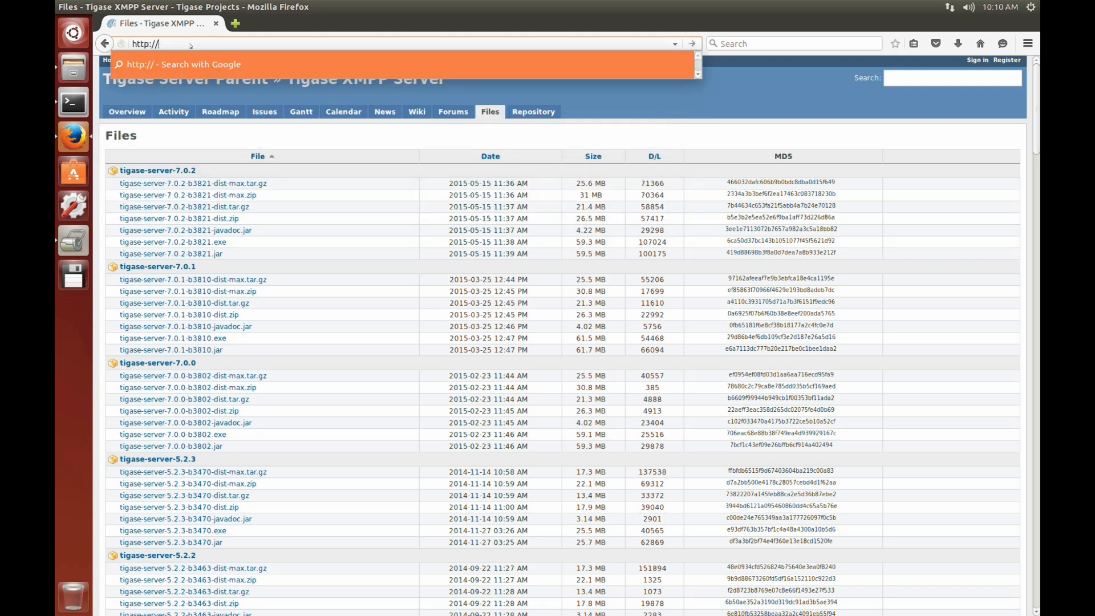
pyautogui.write('localhost')
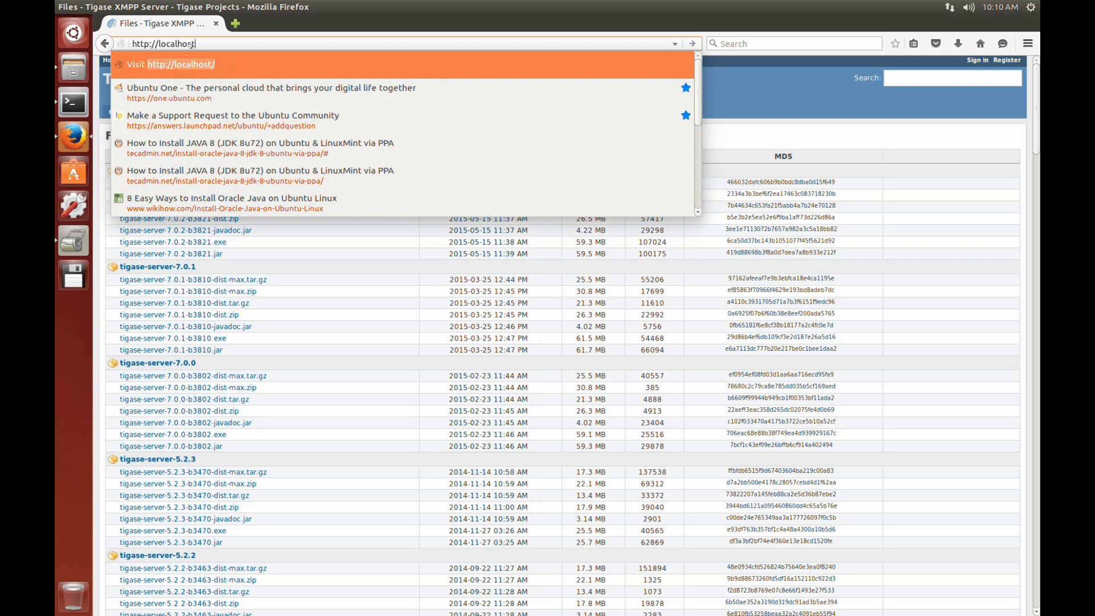
pyautogui.write(':8080')
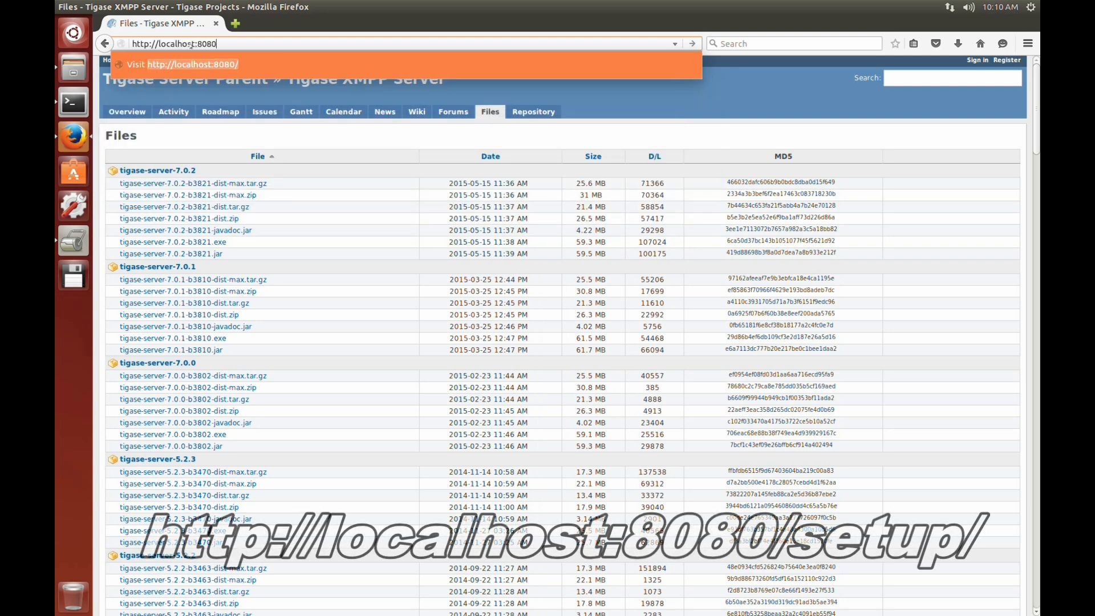
pyautogui.write('/se')
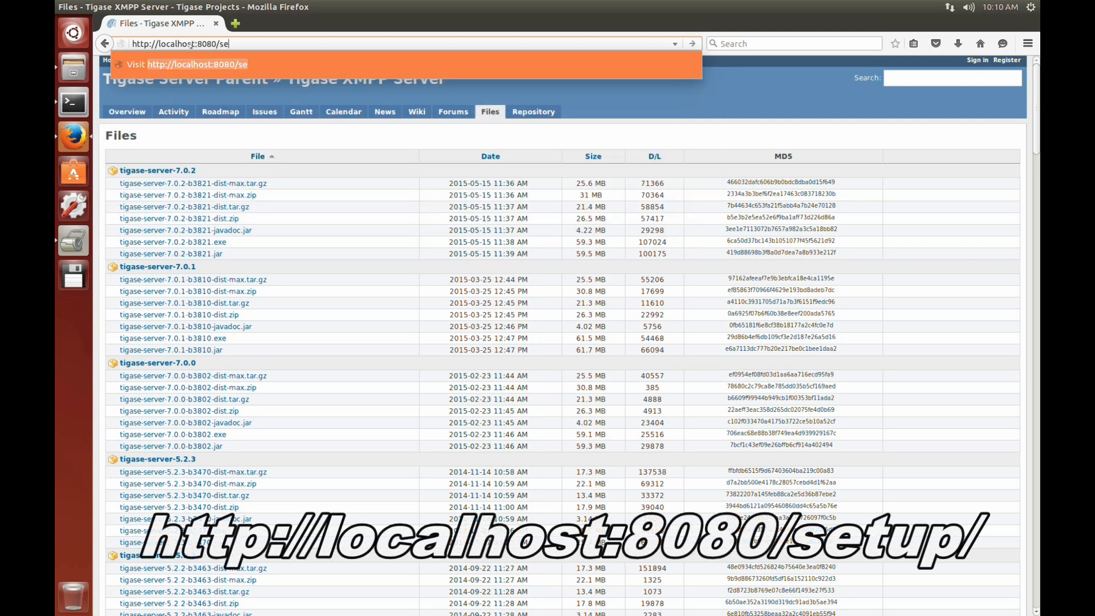
pyautogui.write('tup/')
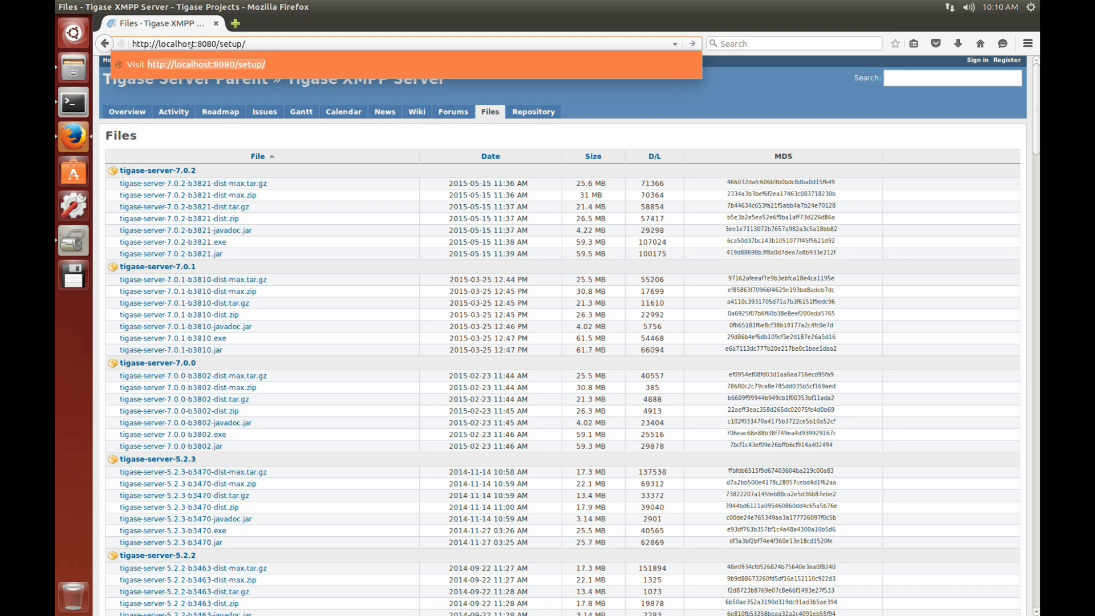
pyautogui.press('Return')
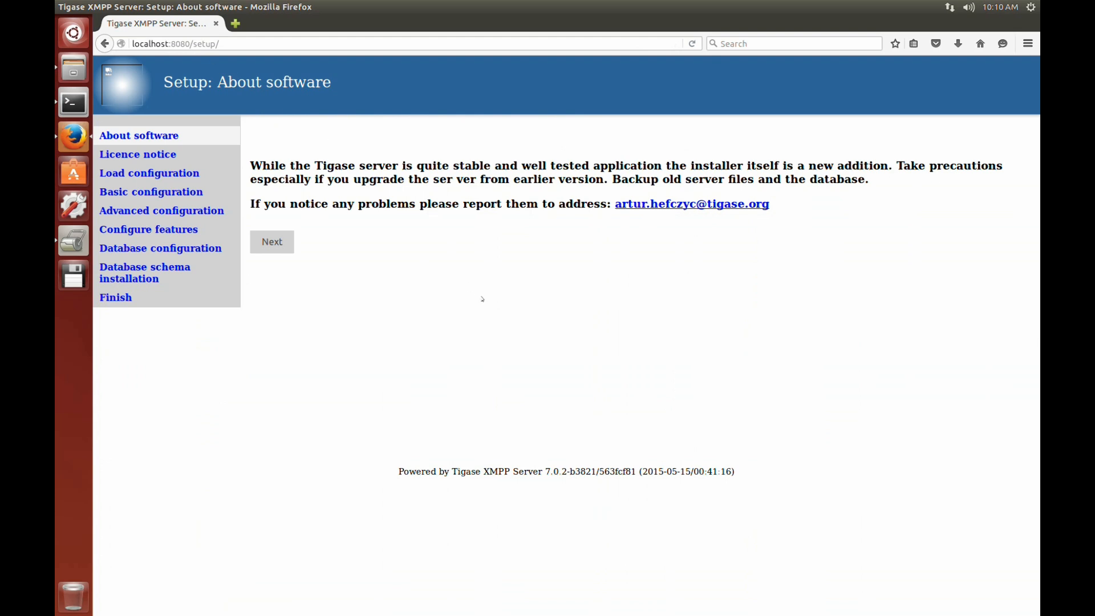
# Continue past the software information page and accept the licence notice with the company name Tigase
pyautogui.click(271, 242)
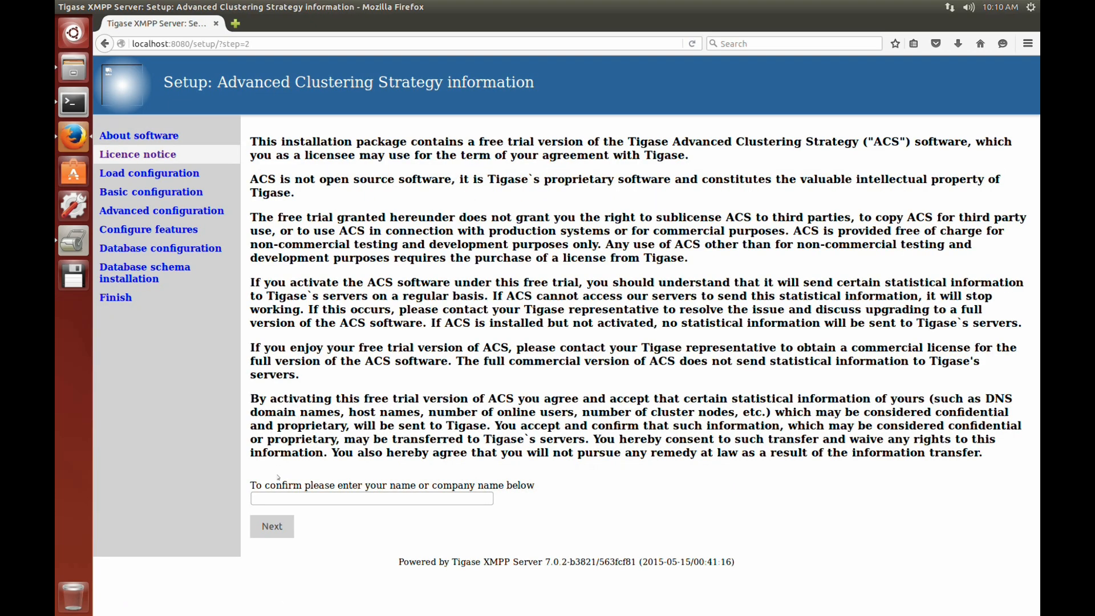
pyautogui.click(278, 497)
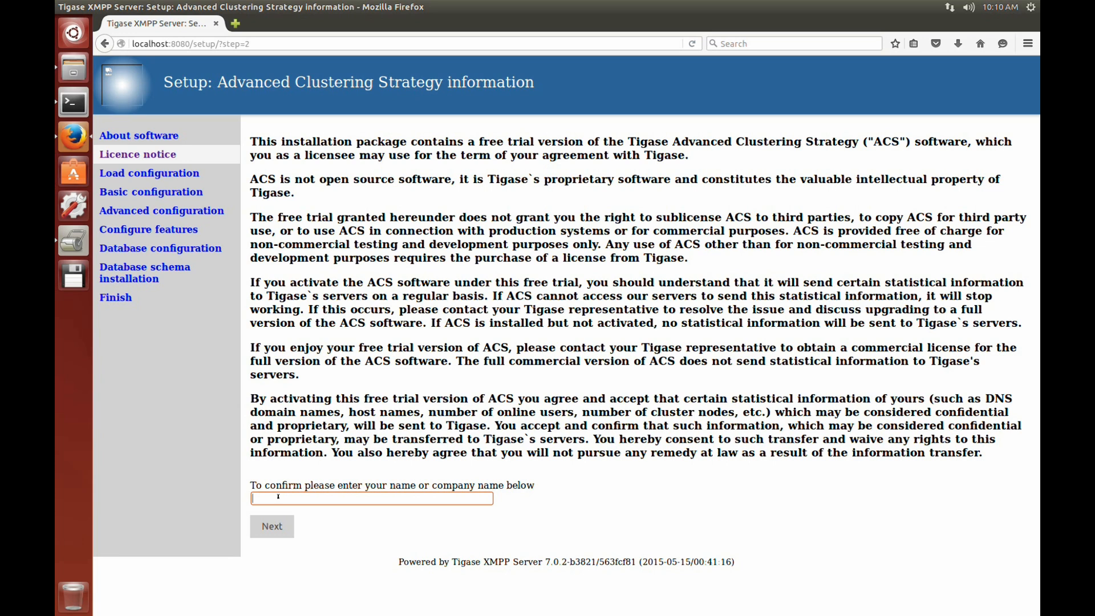
pyautogui.write('Tigase')
pyautogui.click(272, 525)
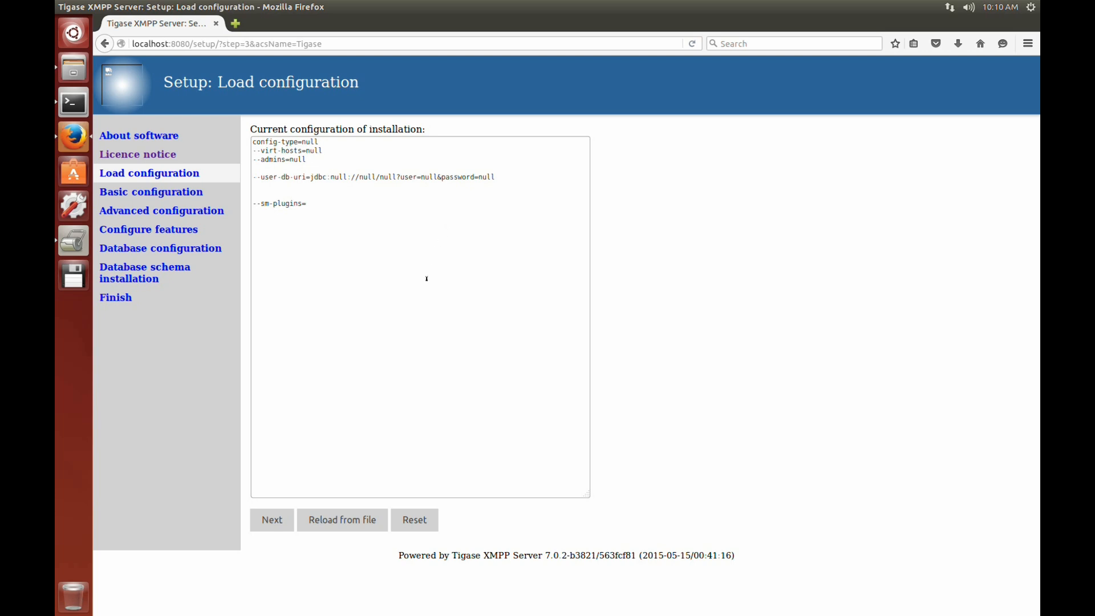
# Continue through the load and basic configuration pages with advanced configuration options enabled, without letting the browser remember the login
pyautogui.click(272, 520)
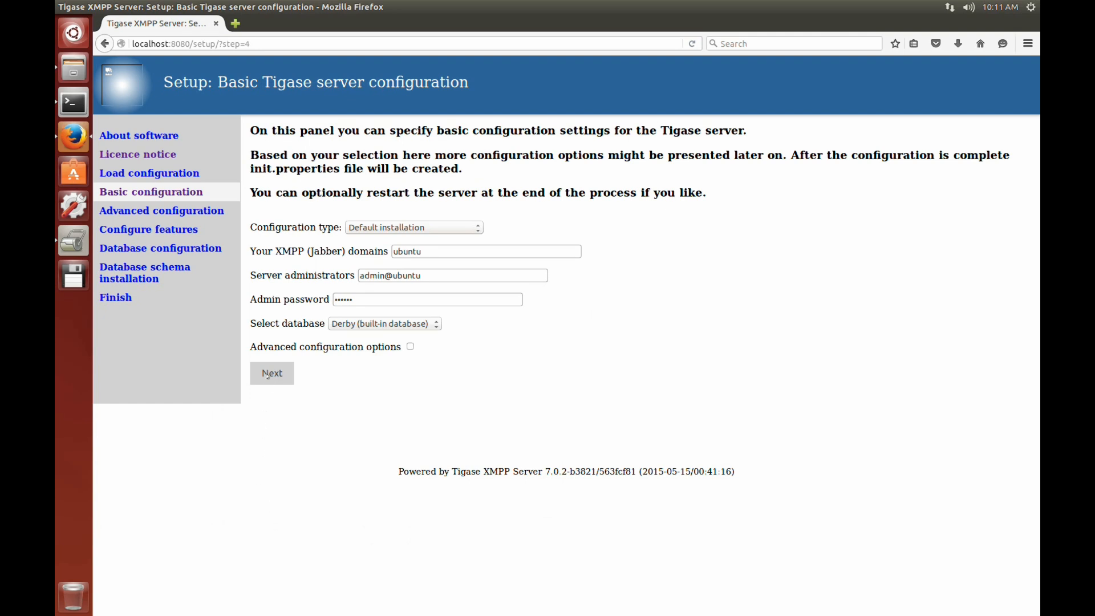
pyautogui.click(409, 347)
pyautogui.click(265, 375)
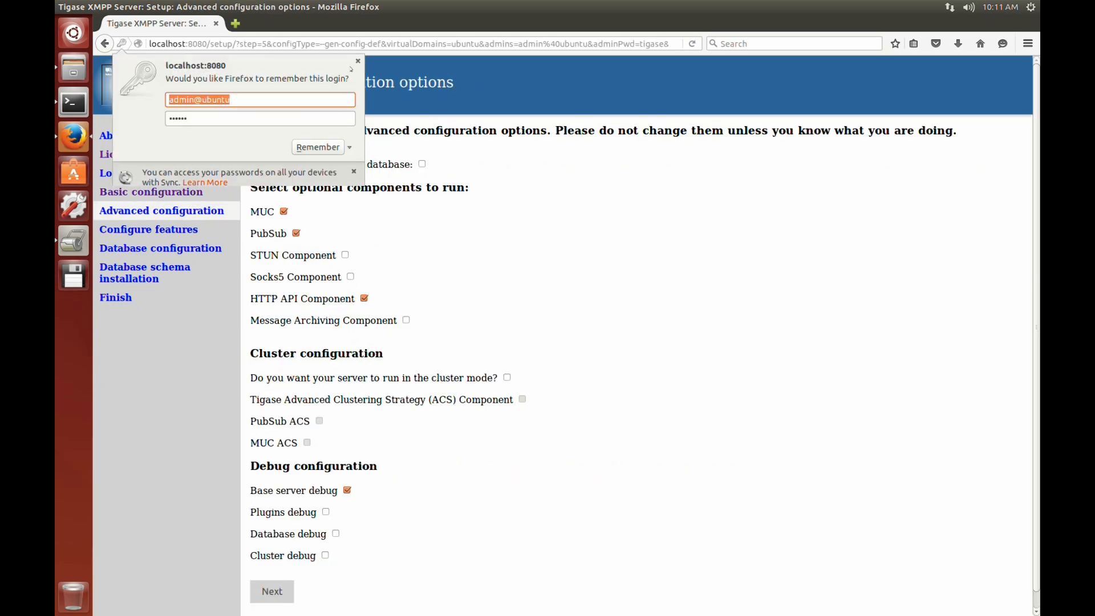
pyautogui.click(357, 61)
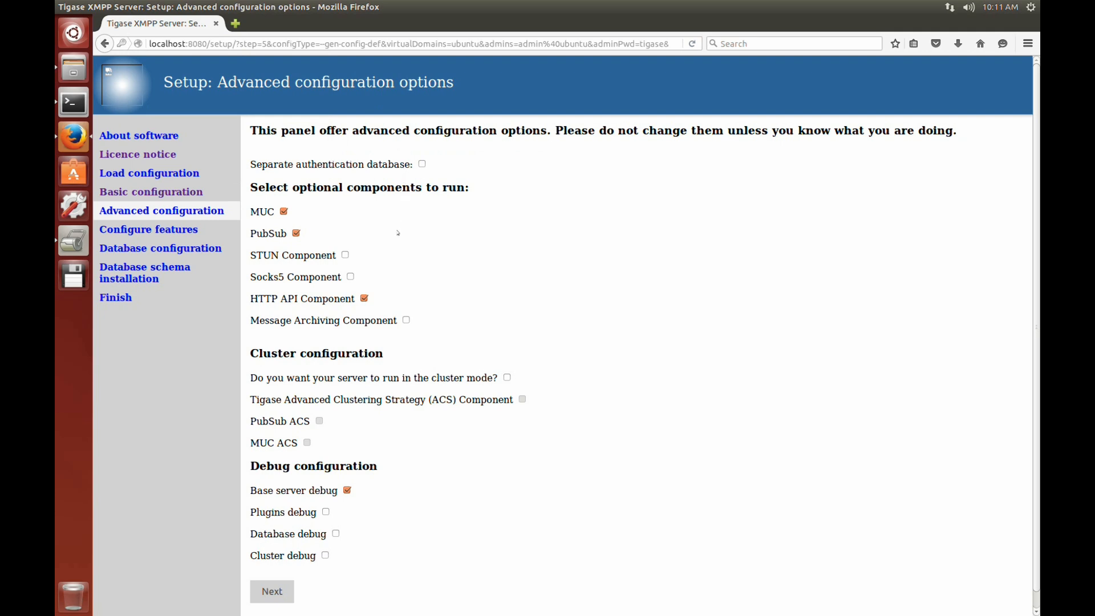
# Enable the Message Archiving Component and accept the default plugin selection to reach the database configuration page
pyautogui.click(406, 320)
pyautogui.scroll(-1, 396, 346)
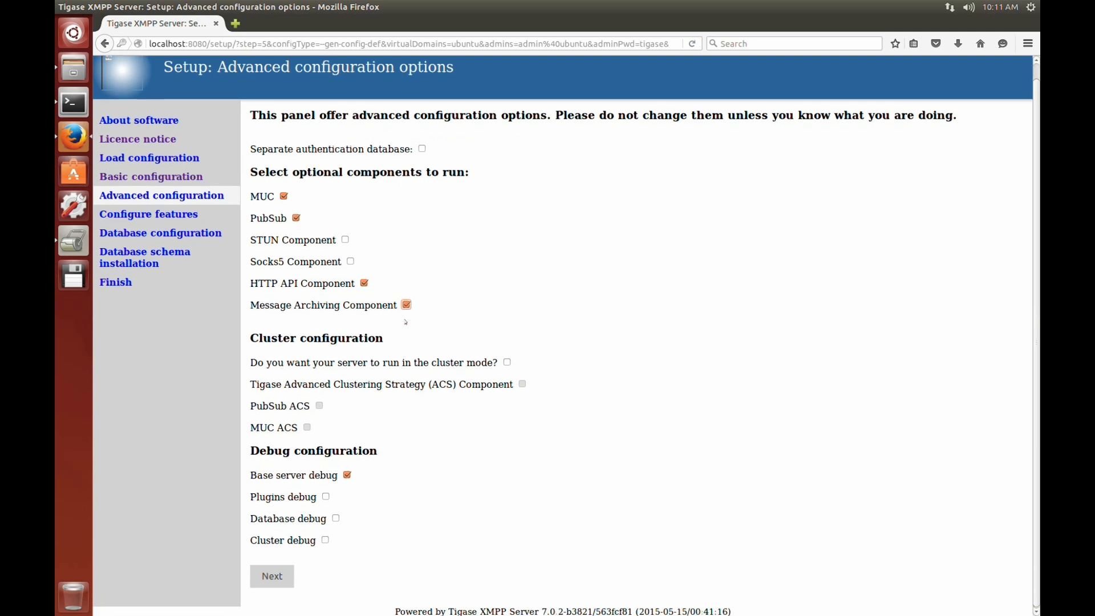
pyautogui.click(277, 573)
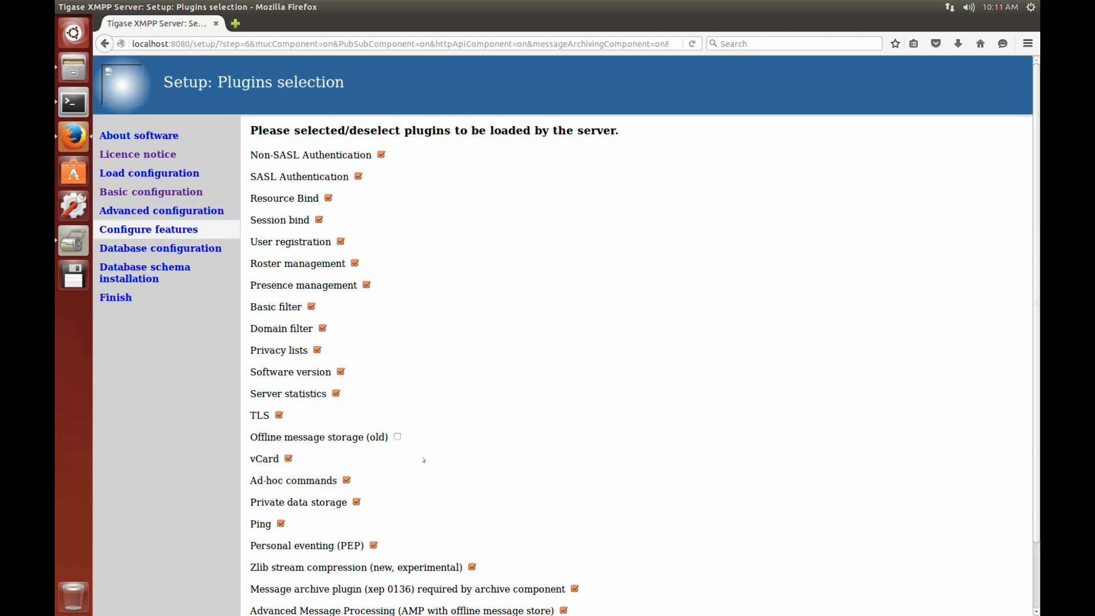
pyautogui.scroll(-3, 423, 460)
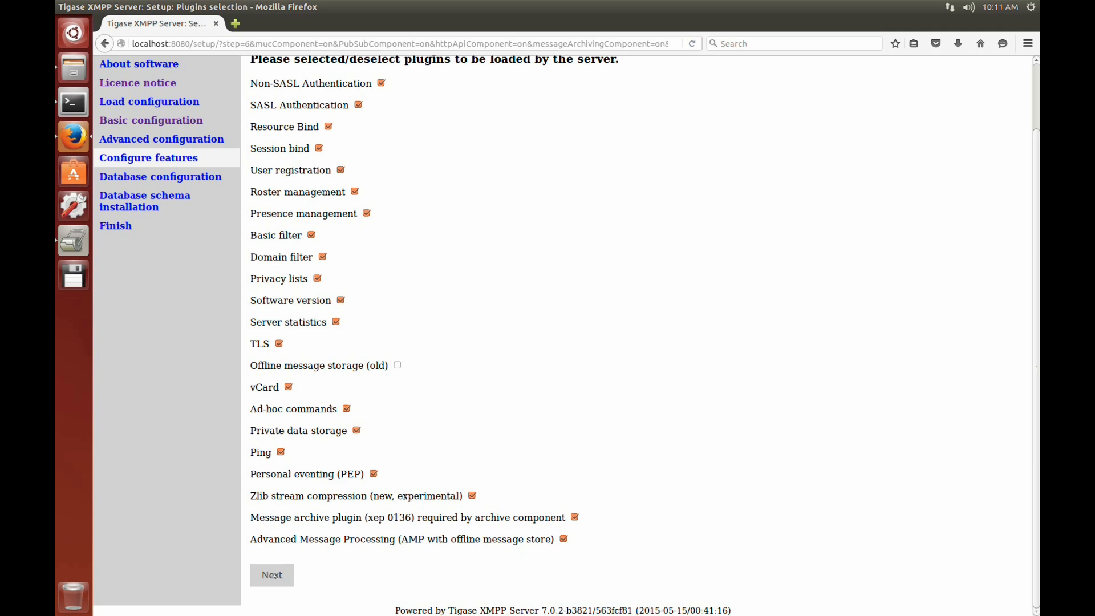
pyautogui.click(273, 574)
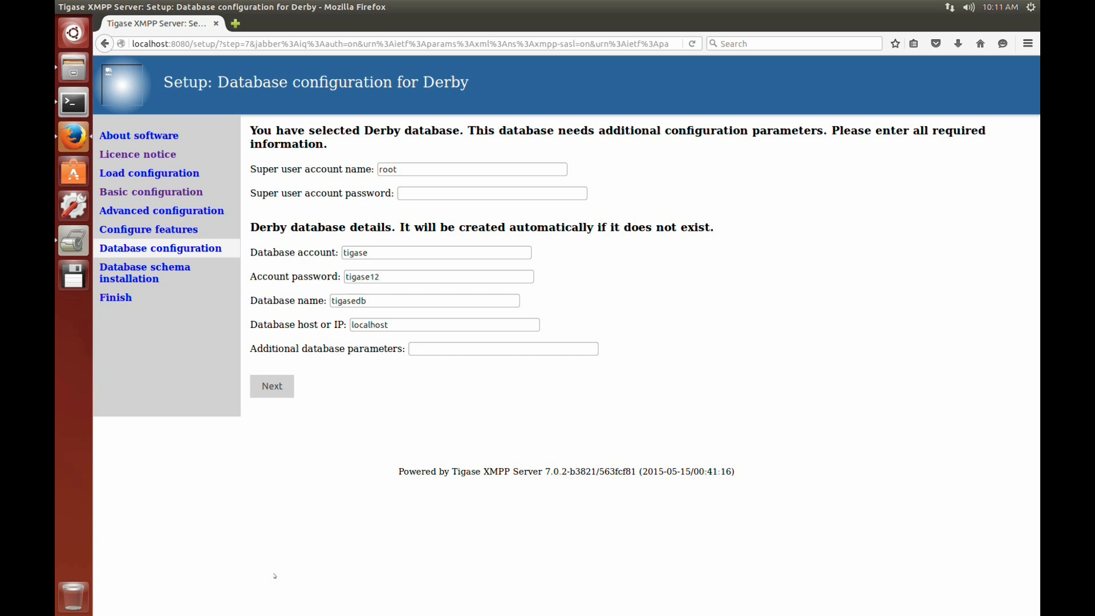
# Enter the super user account password and submit the Derby database configuration, without letting the browser remember the login
pyautogui.click(434, 189)
pyautogui.write('••••')
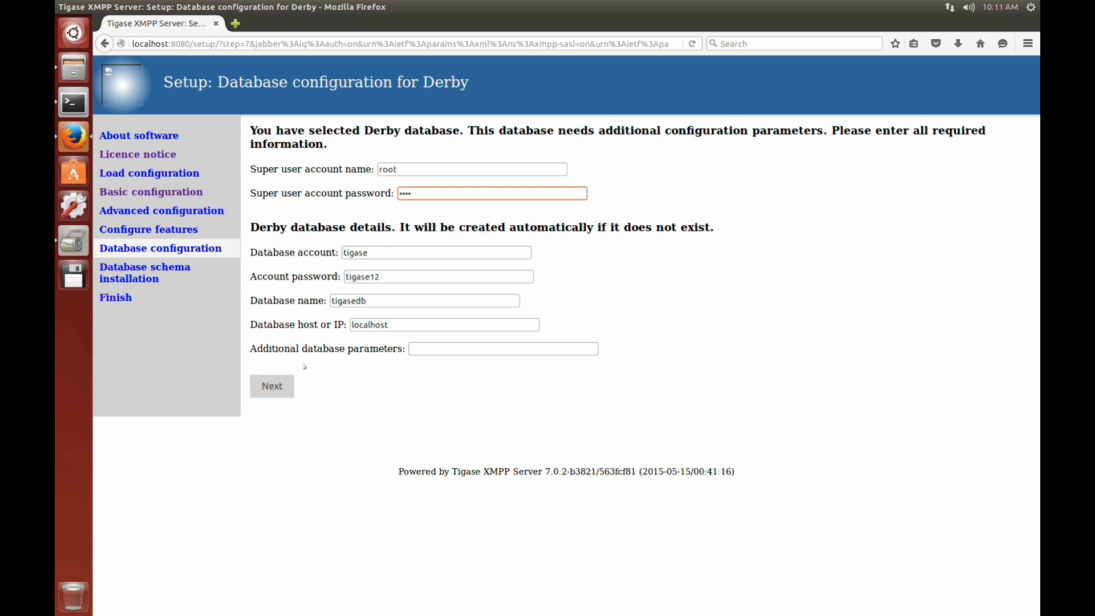
pyautogui.click(275, 390)
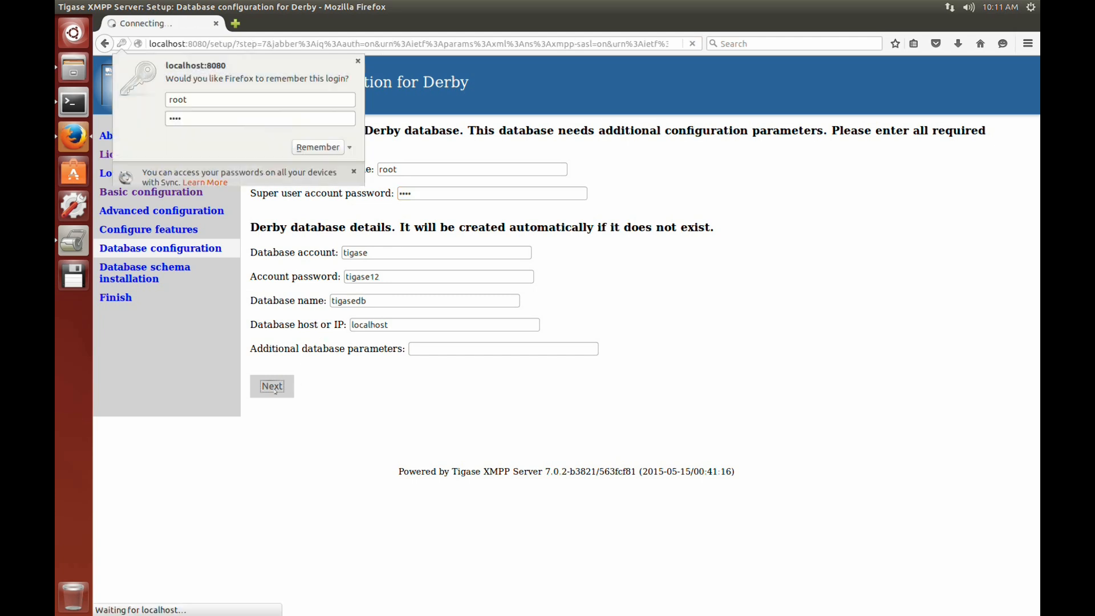
pyautogui.click(357, 60)
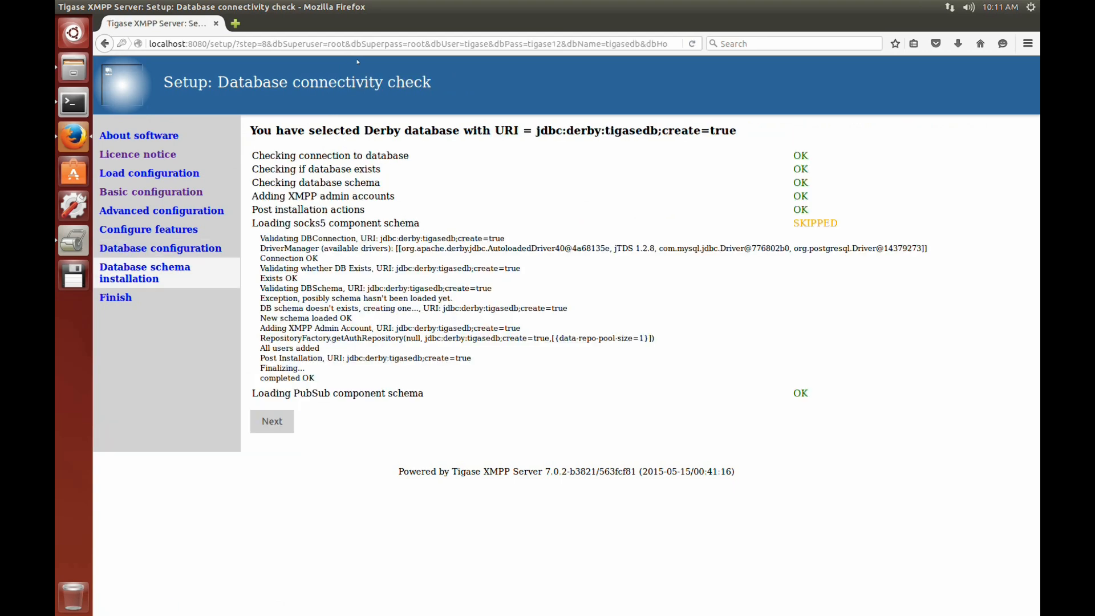
# Continue past the database connectivity check and save the generated configuration to etc/init.properties
pyautogui.click(265, 423)
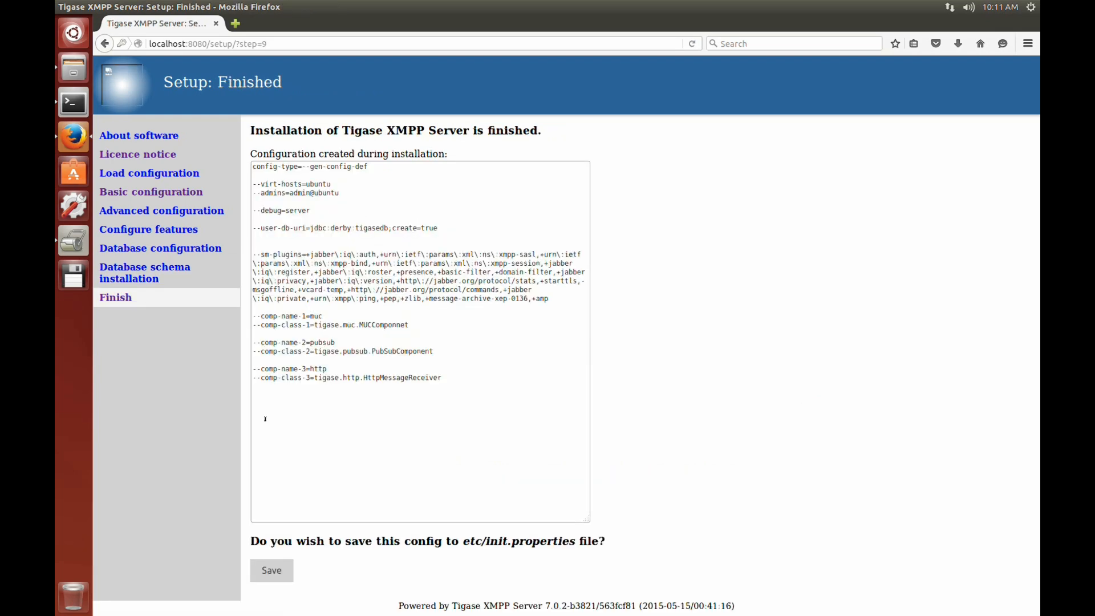
pyautogui.click(271, 572)
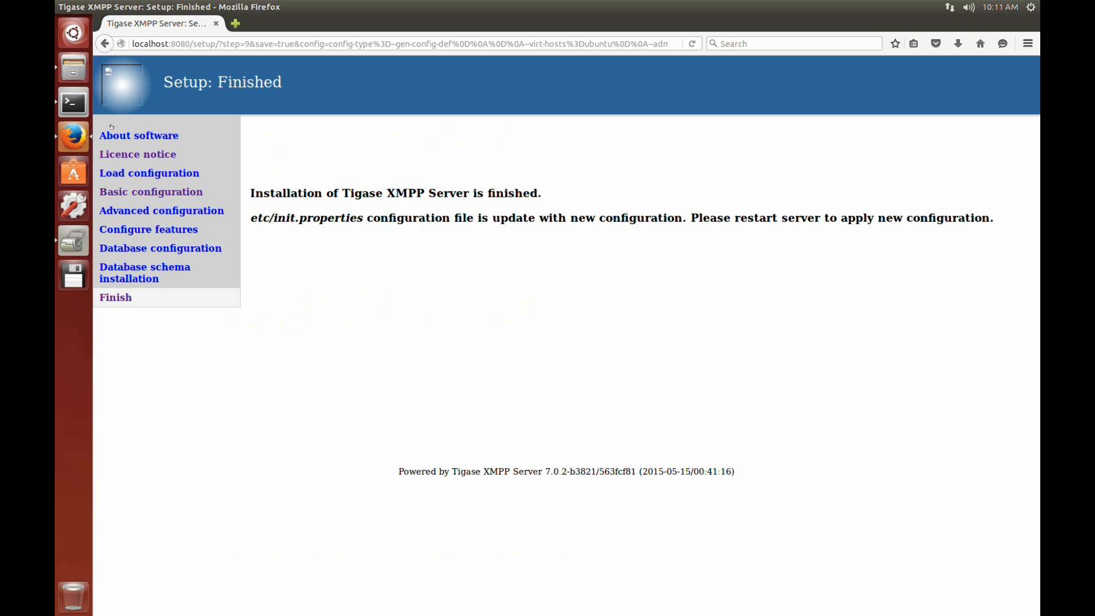
# Switch to the Terminal and restart the Tigase server with ./scripts/tigase.sh restart
pyautogui.click(71, 100)
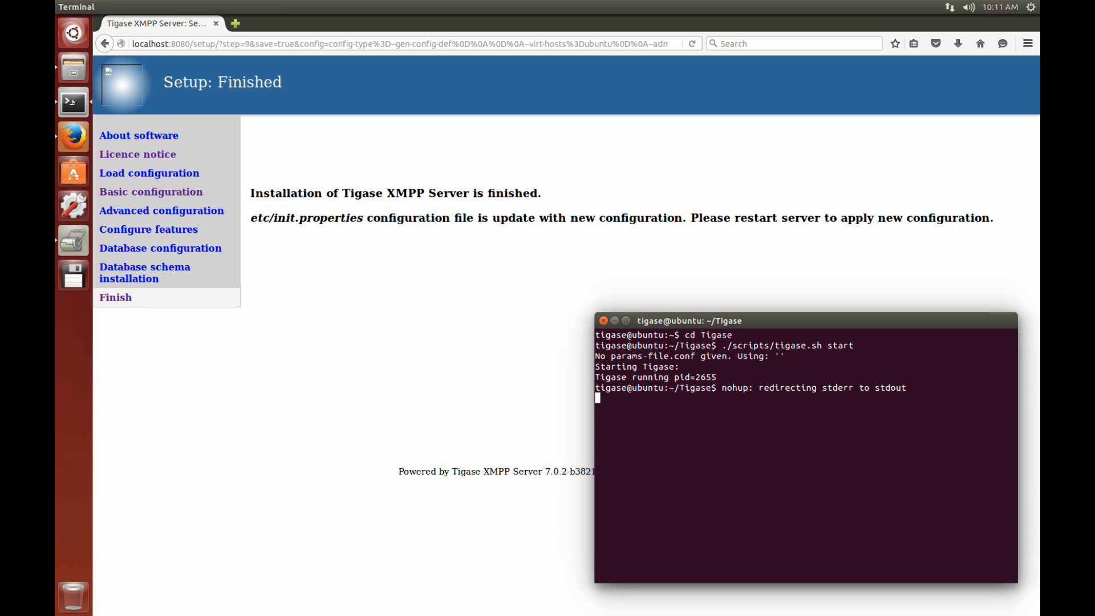
pyautogui.press('Return')
pyautogui.press('Up')
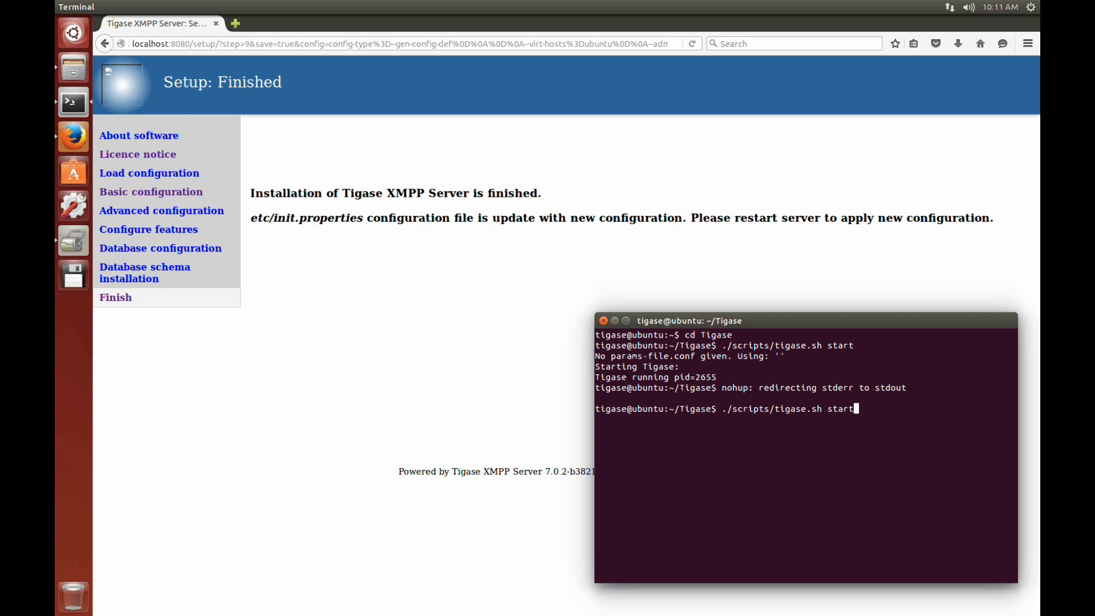
pyautogui.press('BackSpace')
pyautogui.press('BackSpace')
pyautogui.press('BackSpace')
pyautogui.press('BackSpace')
pyautogui.press('BackSpace')
pyautogui.write('restart')
pyautogui.press('Return')
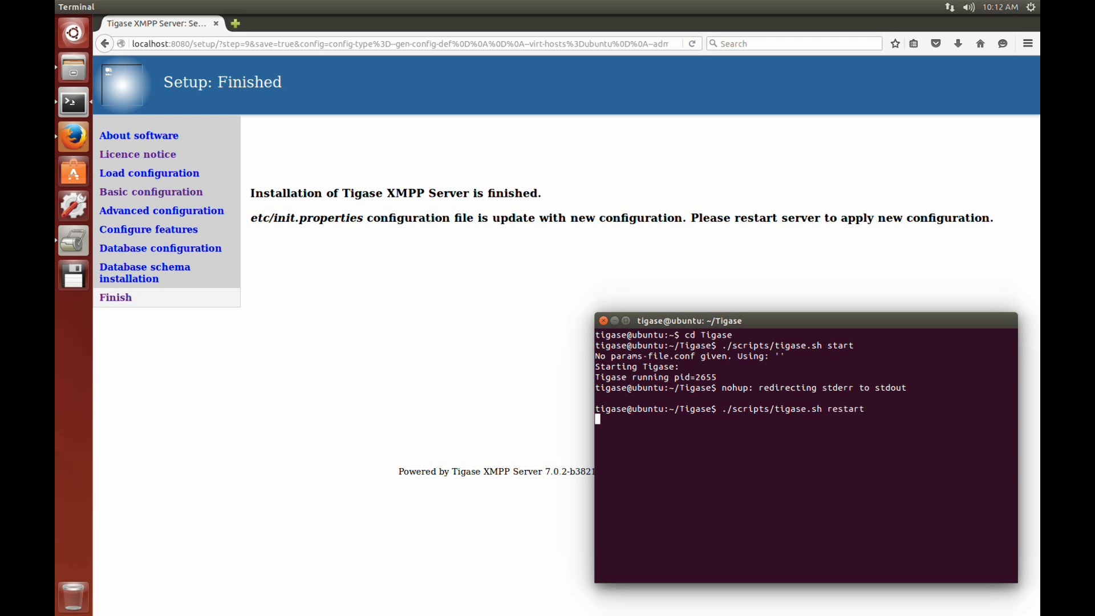